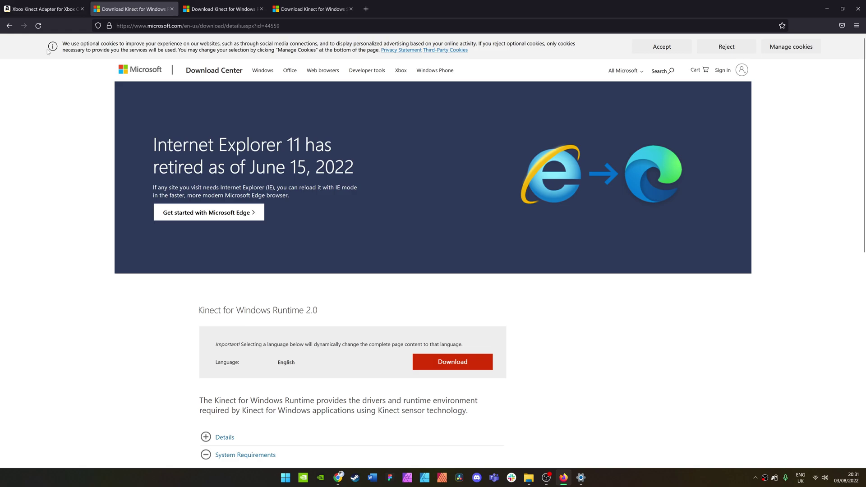
# Look over the Amazon Xbox Kinect Adapter listing, then go back to the Kinect for Windows Runtime 2.0 page
pyautogui.click(40, 8)
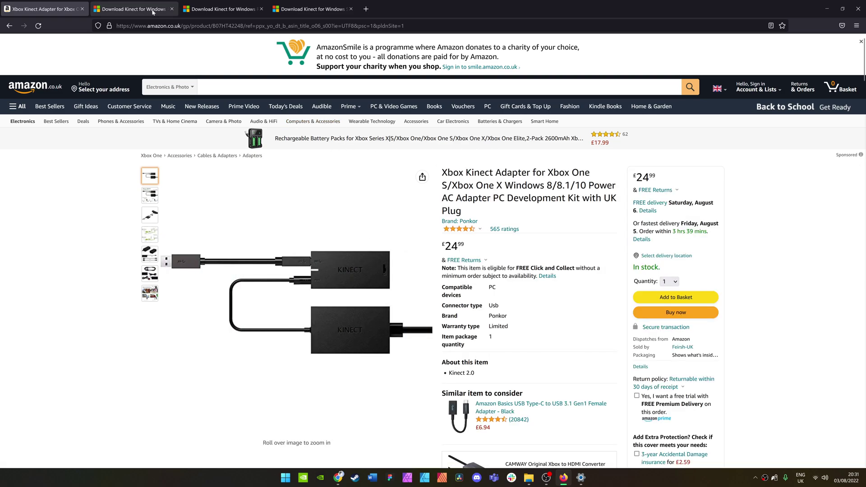
pyautogui.click(130, 8)
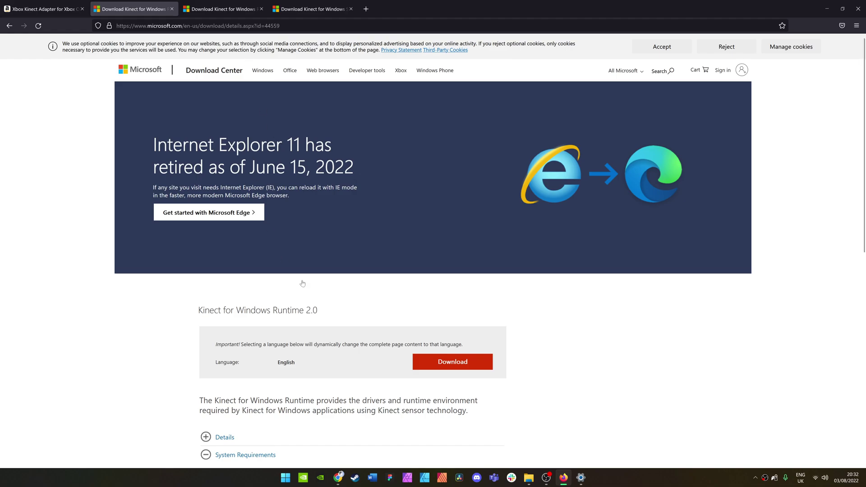
# Scroll the Runtime 2.0 page to System Requirements and highlight version 2.0 in the heading
pyautogui.scroll(-2, 300, 283)
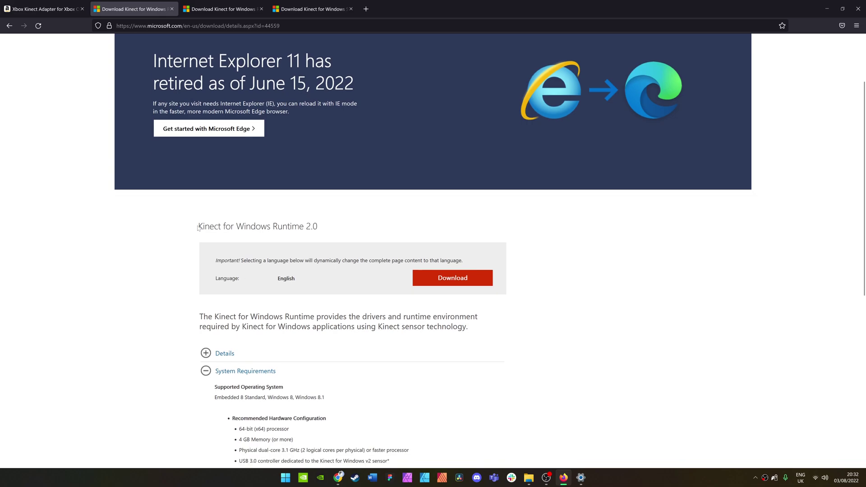
pyautogui.moveTo(283, 226); pyautogui.dragTo(393, 461)
pyautogui.click(392, 461)
pyautogui.scroll(-2, 433, 251)
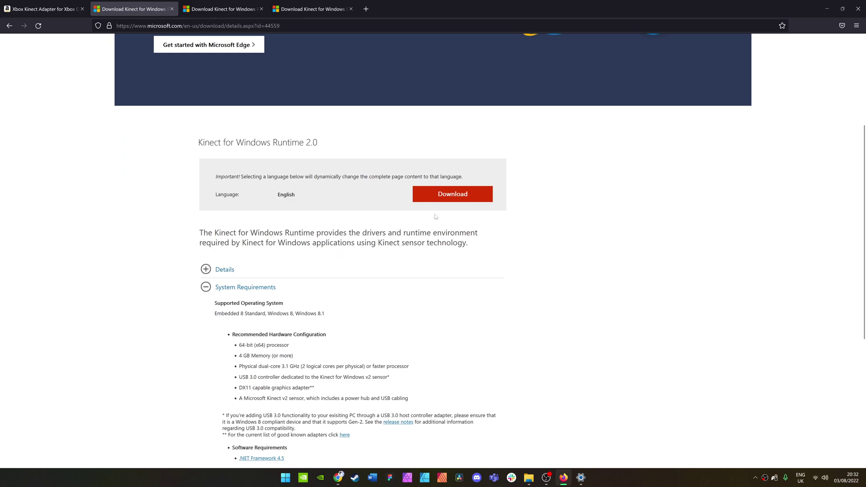
pyautogui.moveTo(306, 142); pyautogui.dragTo(318, 143)
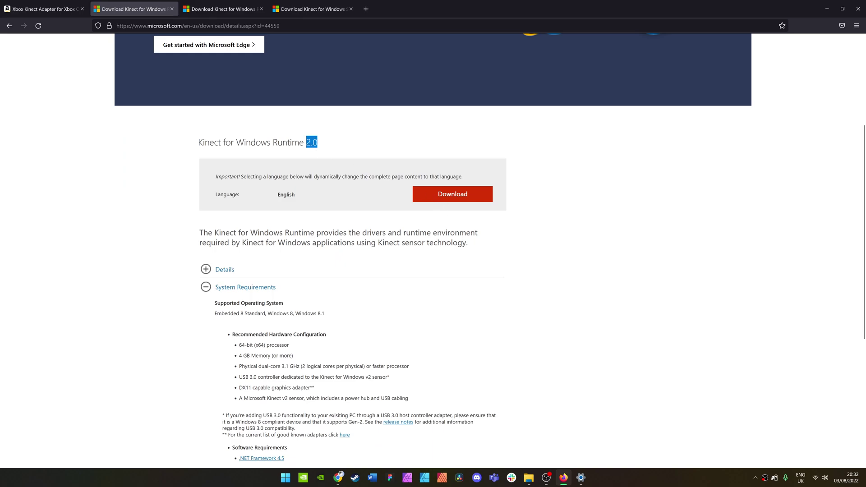
# Compare the Runtime 2.2.1811 and Runtime 2.0 pages, ending on Runtime 2.2.1811
pyautogui.click(230, 9)
pyautogui.moveTo(305, 227); pyautogui.dragTo(320, 226)
pyautogui.scroll(-2, 347, 280)
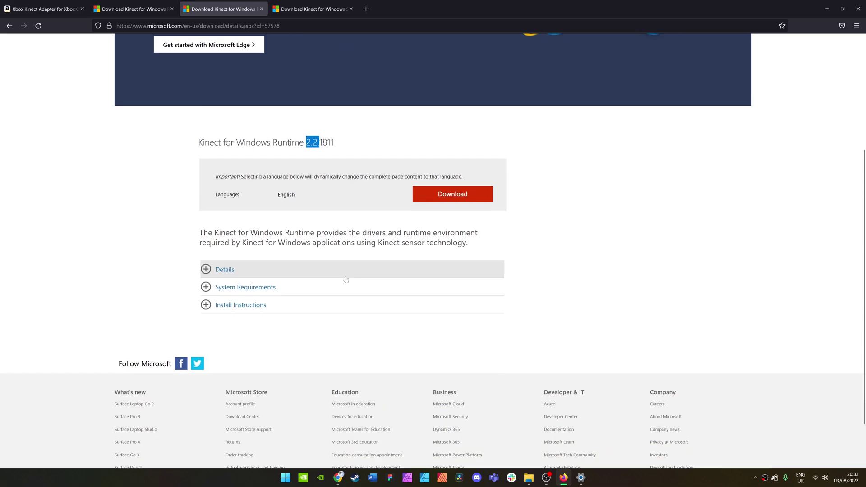
pyautogui.click(126, 8)
pyautogui.click(226, 7)
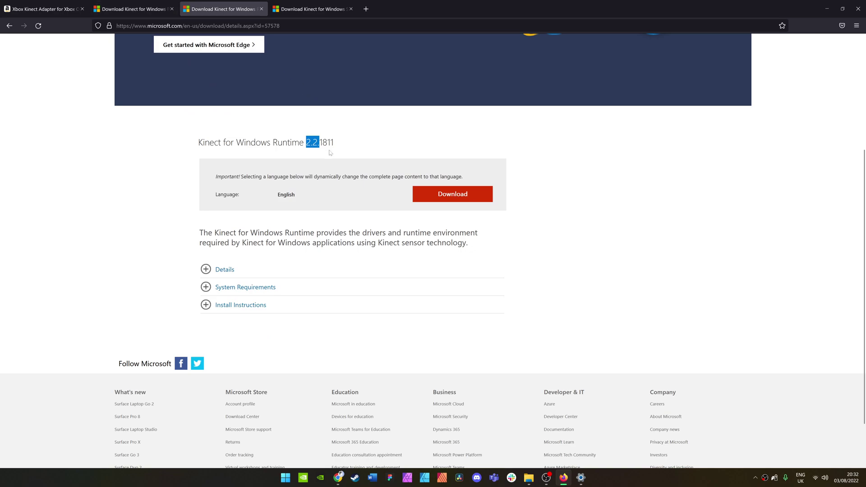
pyautogui.click(357, 163)
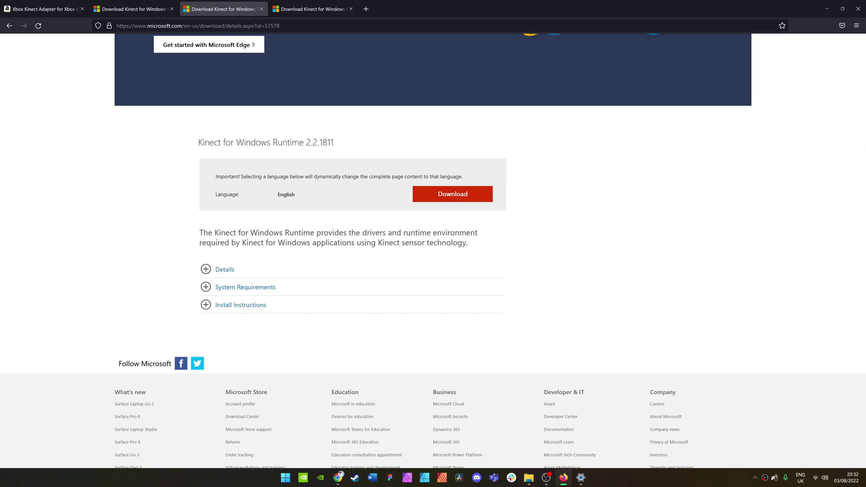
pyautogui.hotkey('ctrl', 'shift', 'Tab')
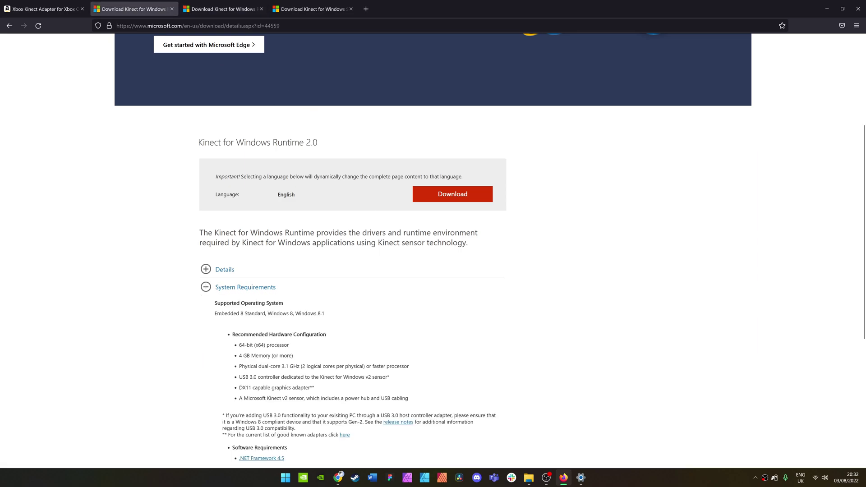
pyautogui.doubleClick(313, 142)
pyautogui.hotkey('ctrl', 'Tab')
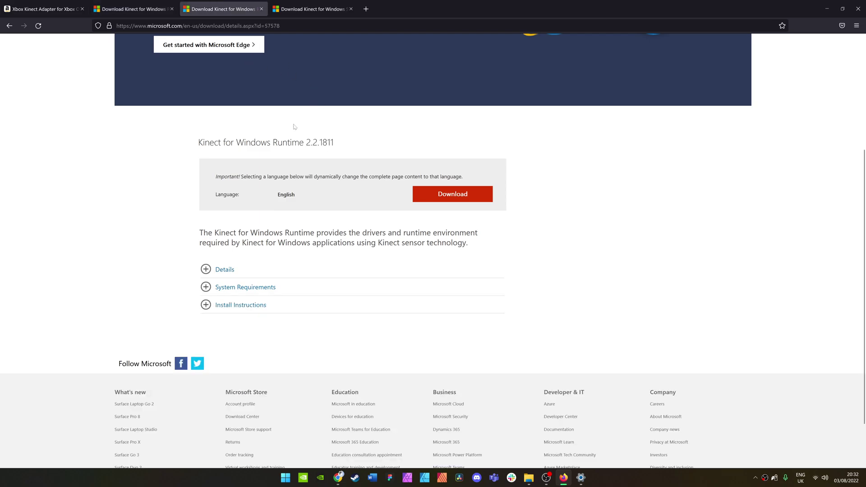
# Show the Kinect for Windows SDK 2.0 page, highlight 'SDK 2.0' in its heading, and scroll to the top
pyautogui.click(309, 10)
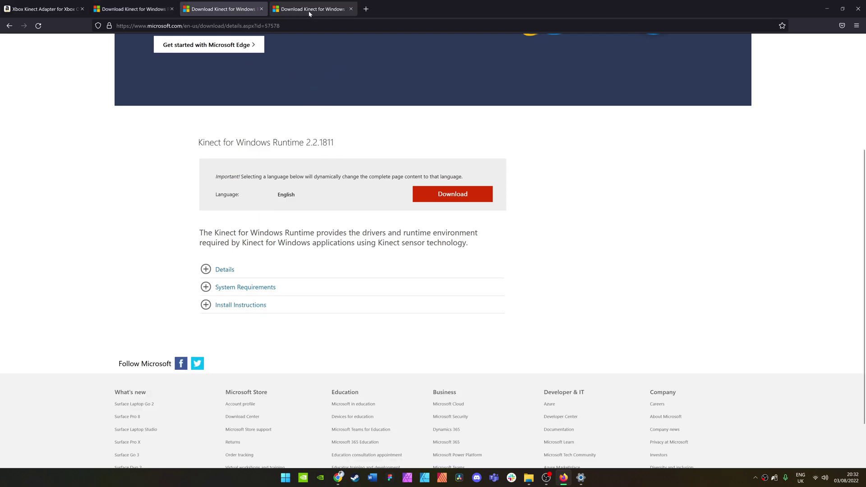
pyautogui.scroll(-3, 279, 251)
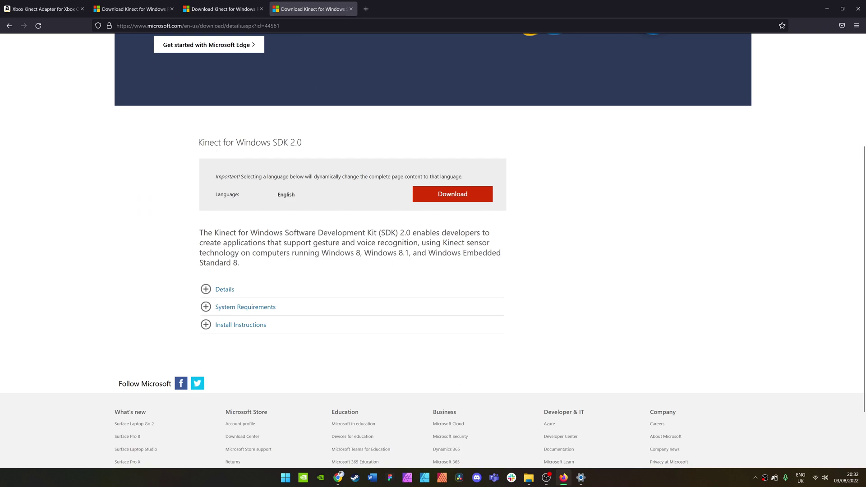
pyautogui.moveTo(273, 143); pyautogui.dragTo(314, 145)
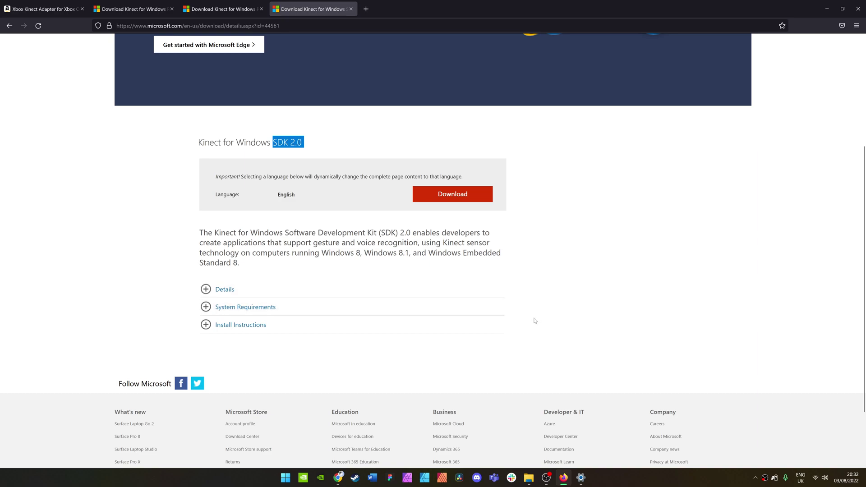
pyautogui.scroll(4, 508, 311)
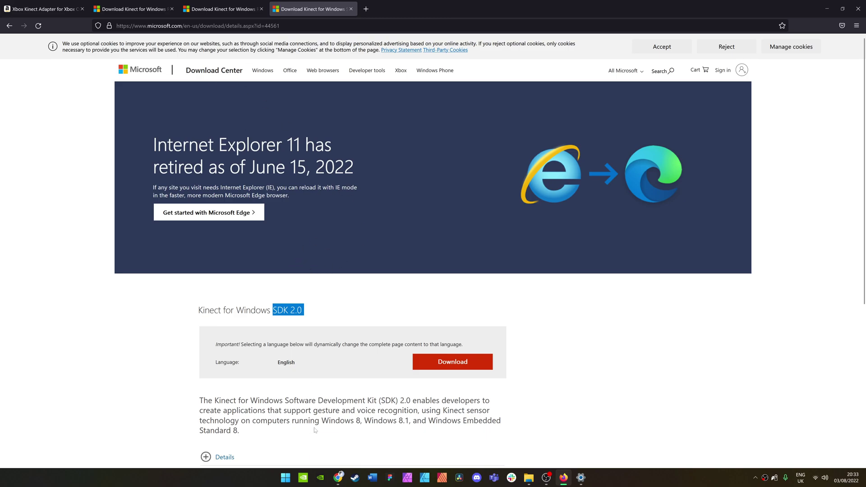
# Open Device Manager and expand the Kinect sensor devices category
pyautogui.rightClick(287, 481)
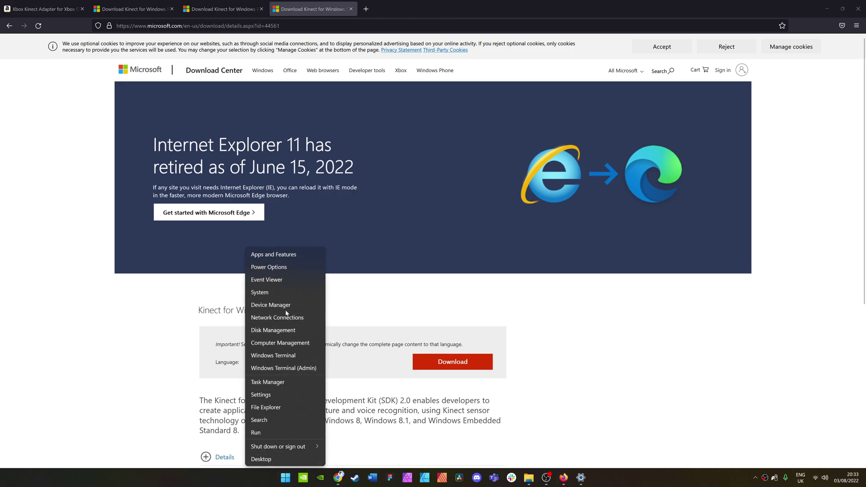
pyautogui.click(277, 305)
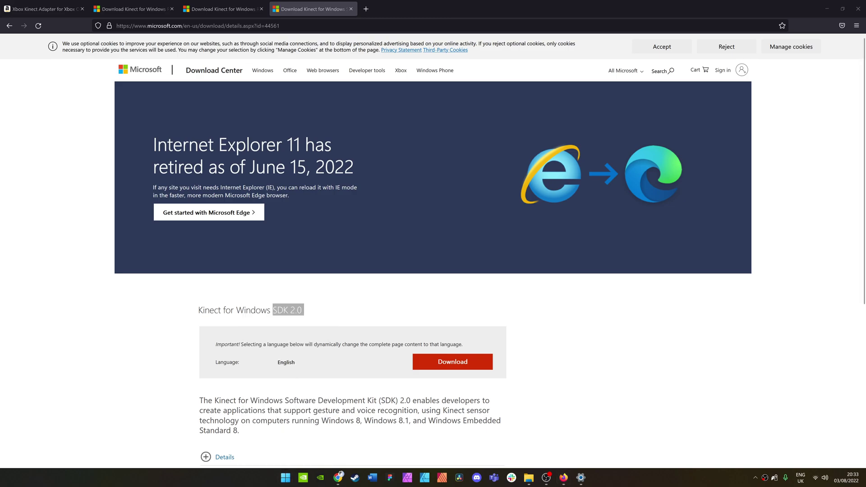
pyautogui.moveTo(157, 40); pyautogui.dragTo(193, 84)
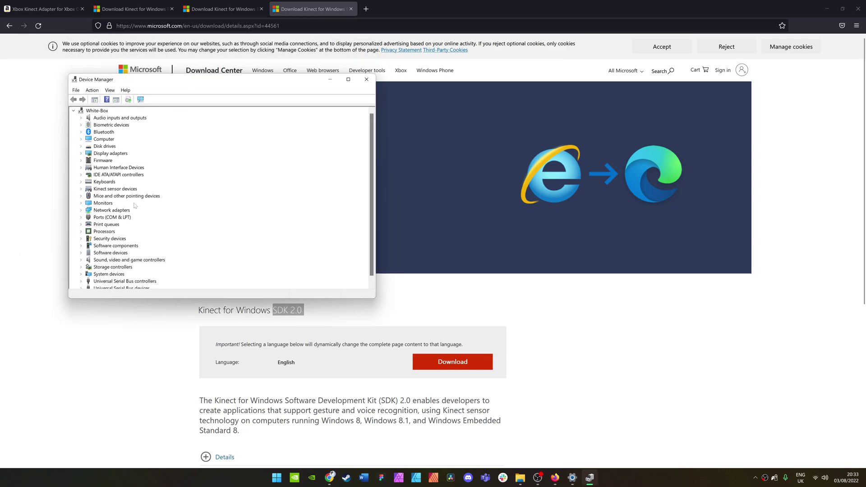
pyautogui.scroll(-1, 139, 224)
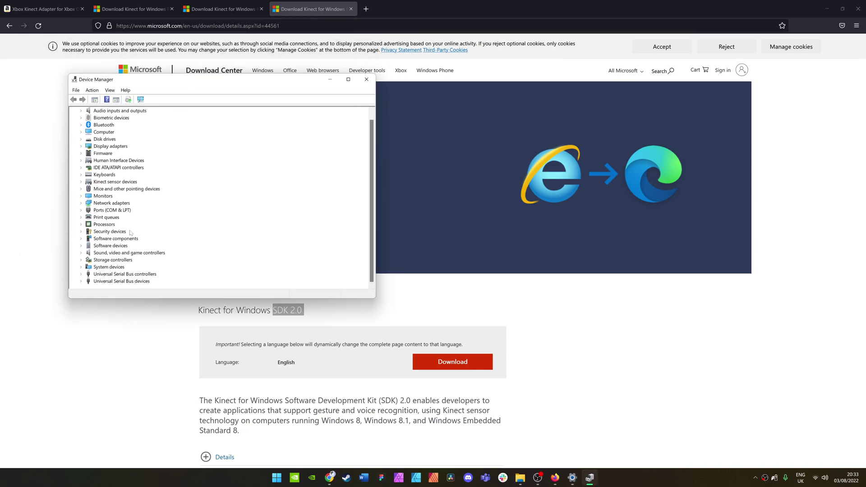
pyautogui.click(92, 183)
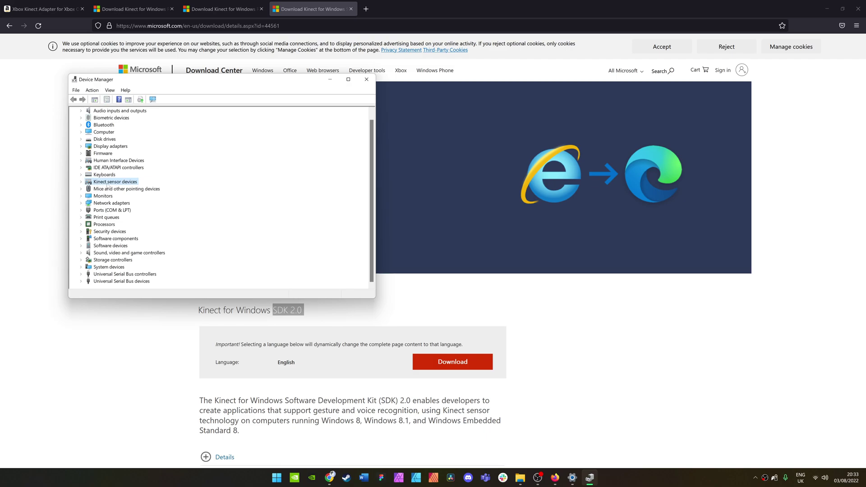
pyautogui.click(82, 183)
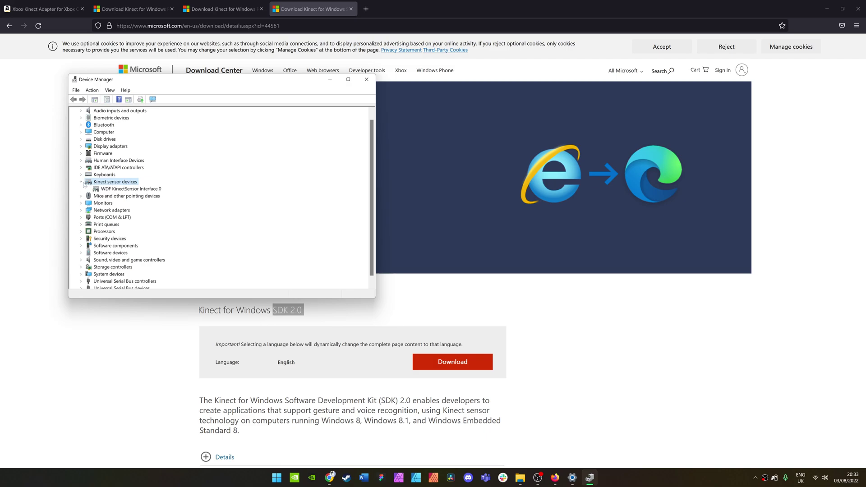
# Run an automatic driver search for WDF KinectSensor Interface 0, confirming the best driver is installed
pyautogui.click(110, 190)
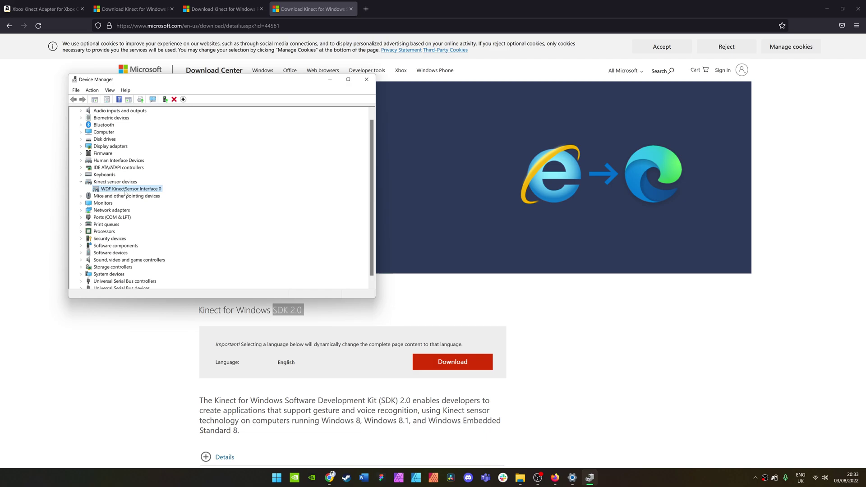
pyautogui.rightClick(125, 191)
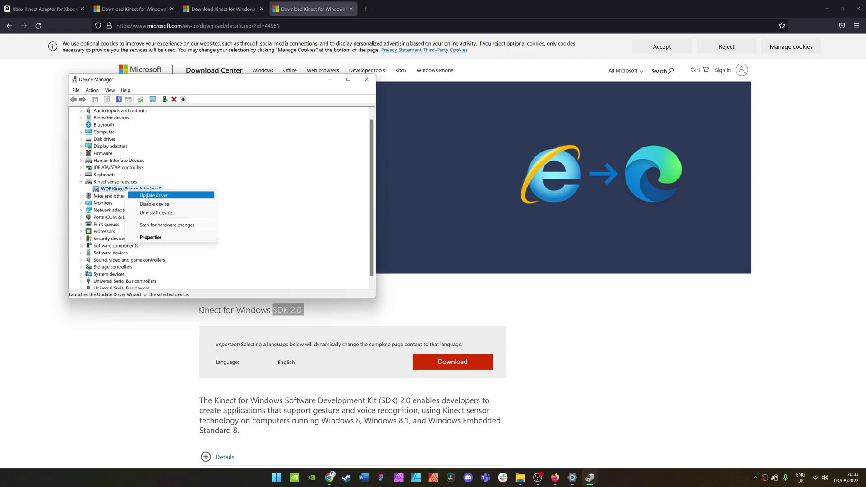
pyautogui.click(151, 196)
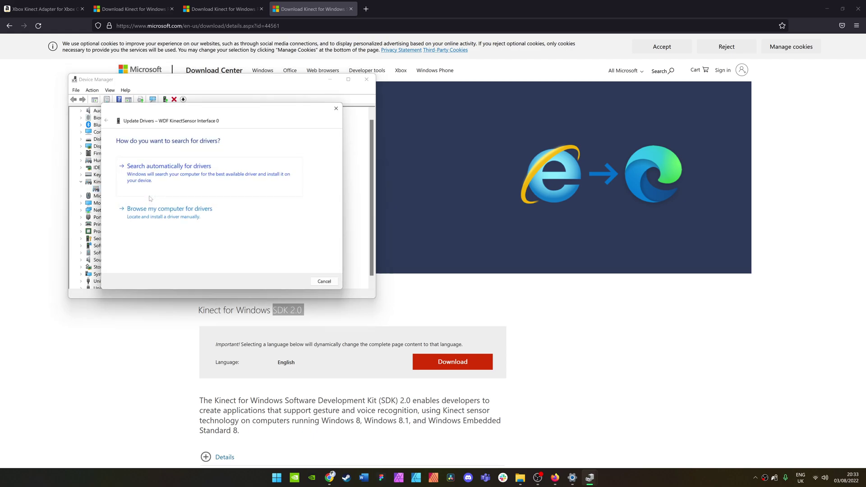
pyautogui.click(245, 194)
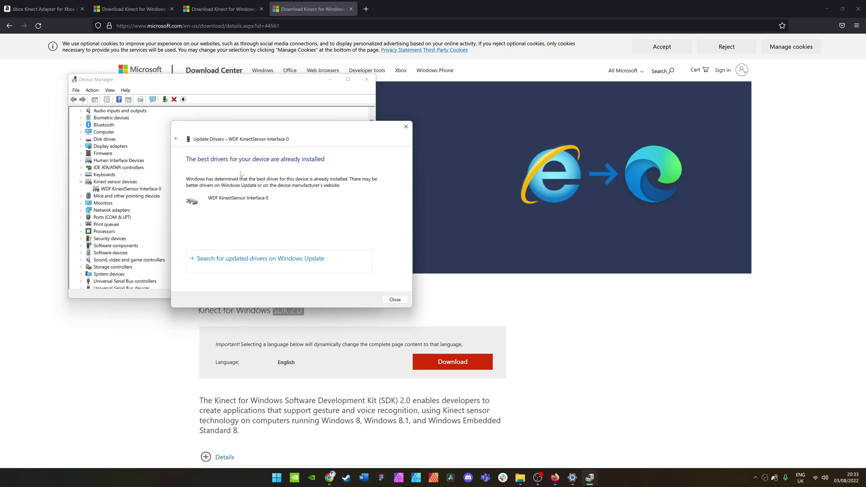
pyautogui.moveTo(268, 143); pyautogui.dragTo(299, 182)
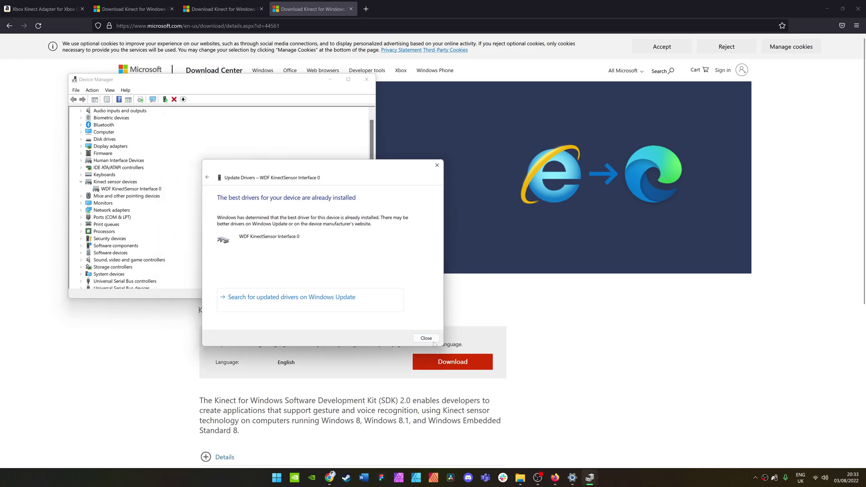
pyautogui.click(425, 341)
# Check version 2.2.1811 on the Runtime 2.2 page, then return to the SDK 2.0 page
pyautogui.click(386, 333)
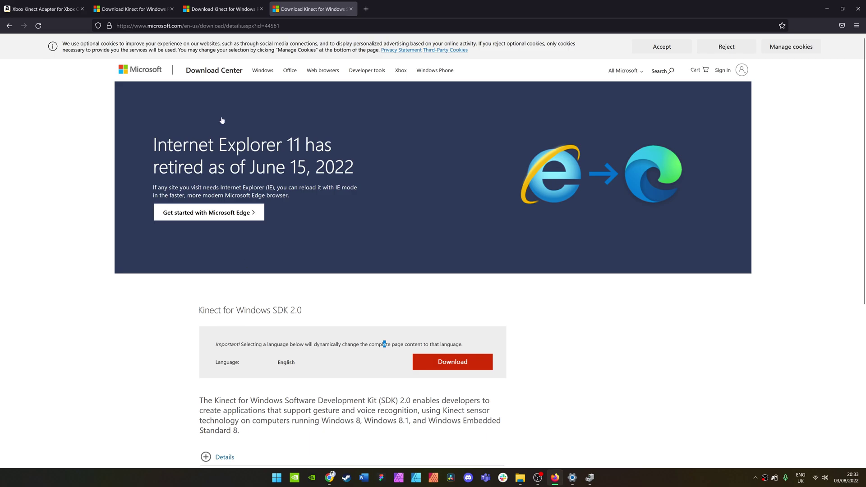
pyautogui.click(222, 9)
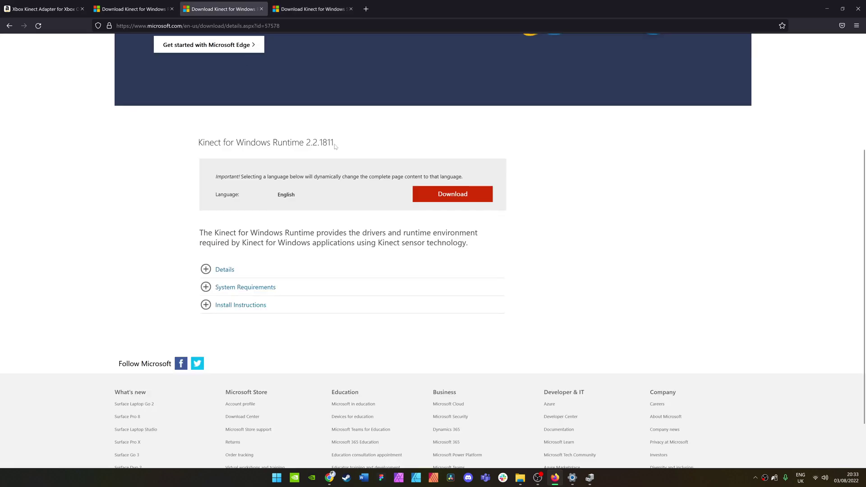
pyautogui.moveTo(334, 145); pyautogui.dragTo(304, 143)
pyautogui.click(319, 12)
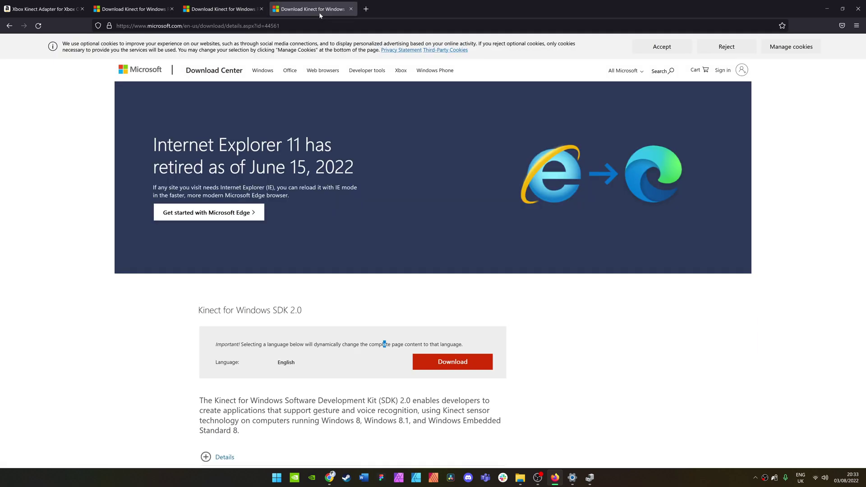
# Search the Start menu for 'ki' and launch SDK Browser v2.0 (Kinect for Windows)
pyautogui.click(276, 480)
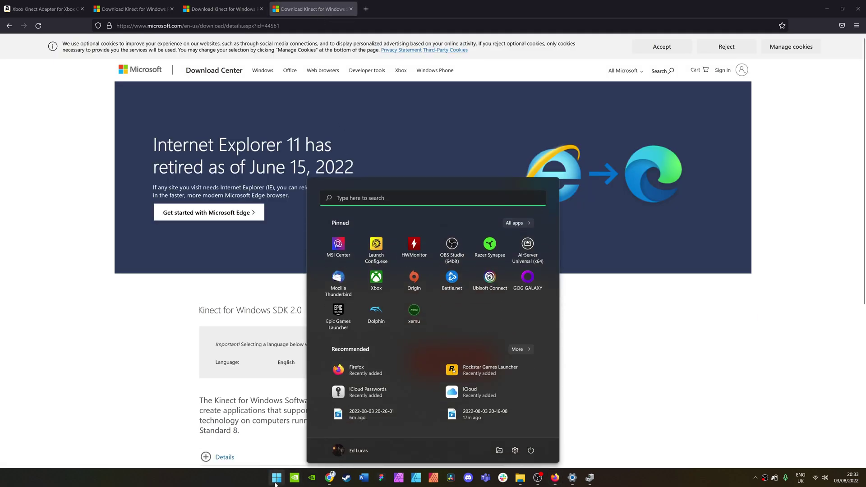
pyautogui.write('ki')
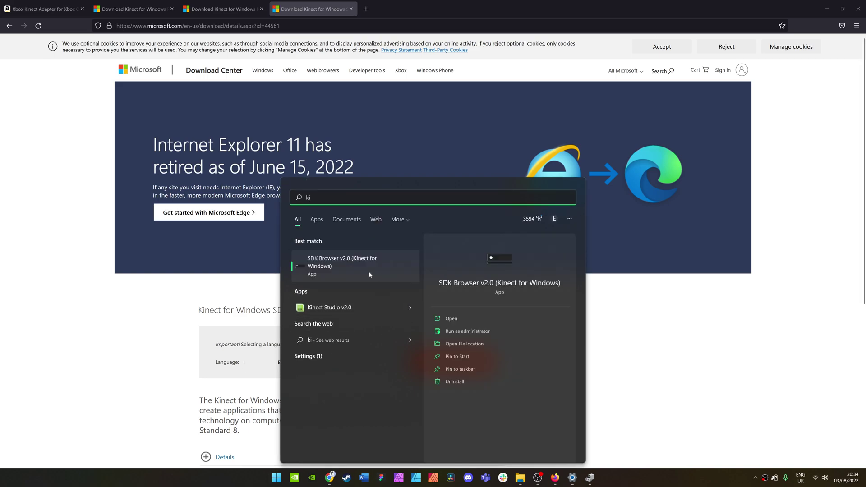
pyautogui.click(332, 264)
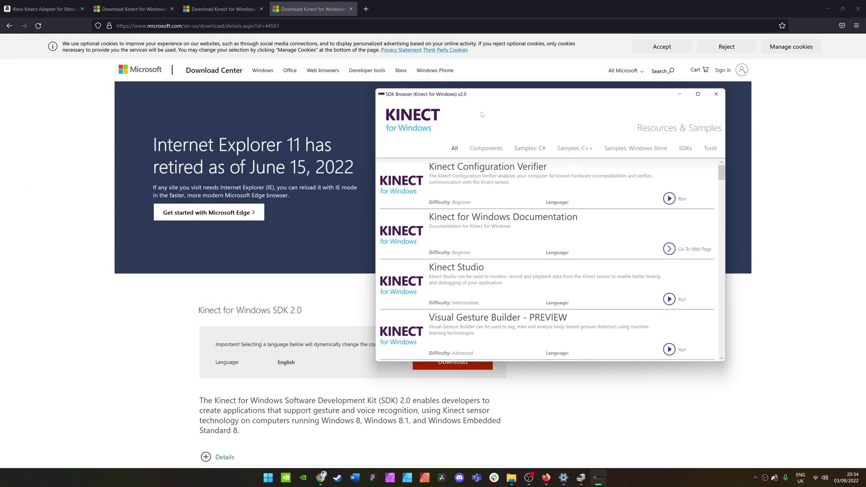
# Run Kinect Configuration Verifier and expand the Update Configuration Definitions and USB Controller details
pyautogui.click(669, 199)
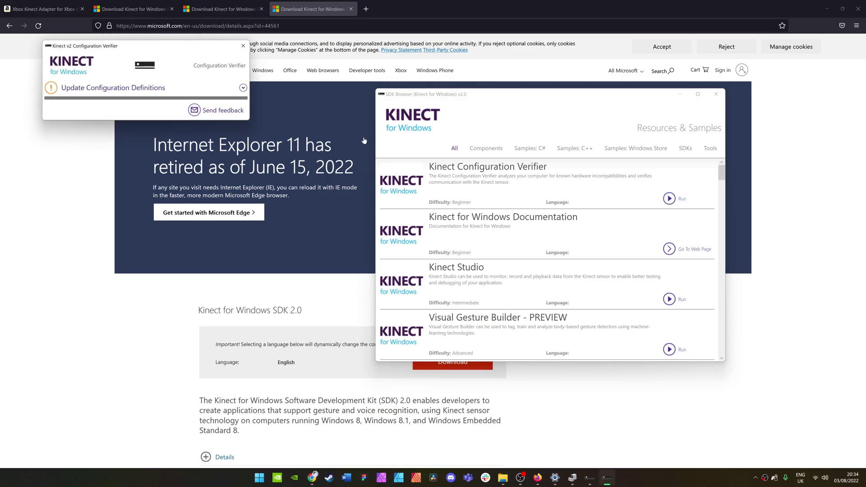
pyautogui.moveTo(185, 44); pyautogui.dragTo(685, 129)
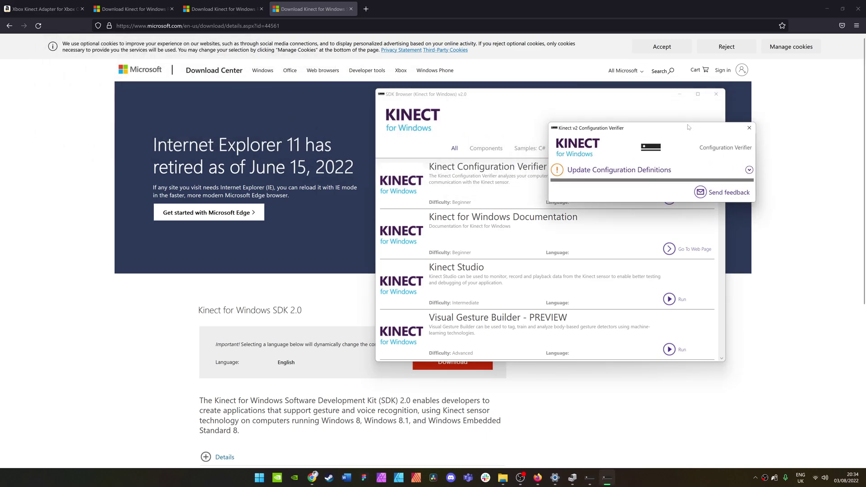
pyautogui.click(749, 170)
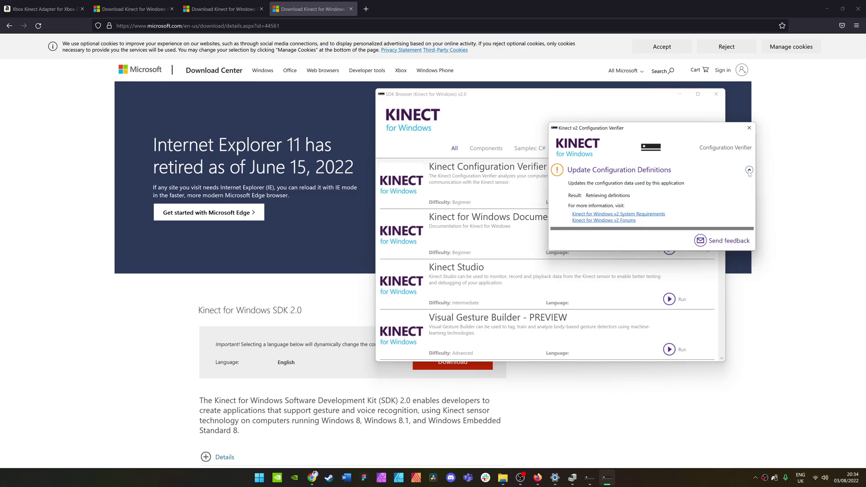
pyautogui.moveTo(630, 127); pyautogui.dragTo(592, 130)
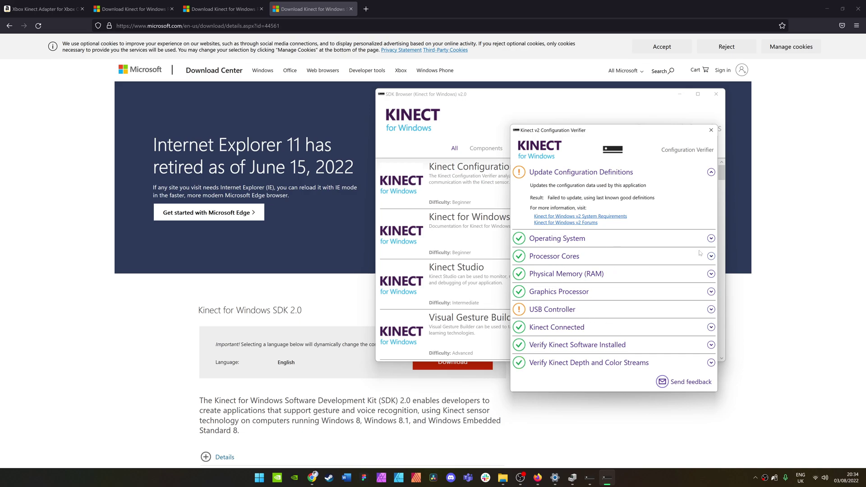
pyautogui.click(711, 310)
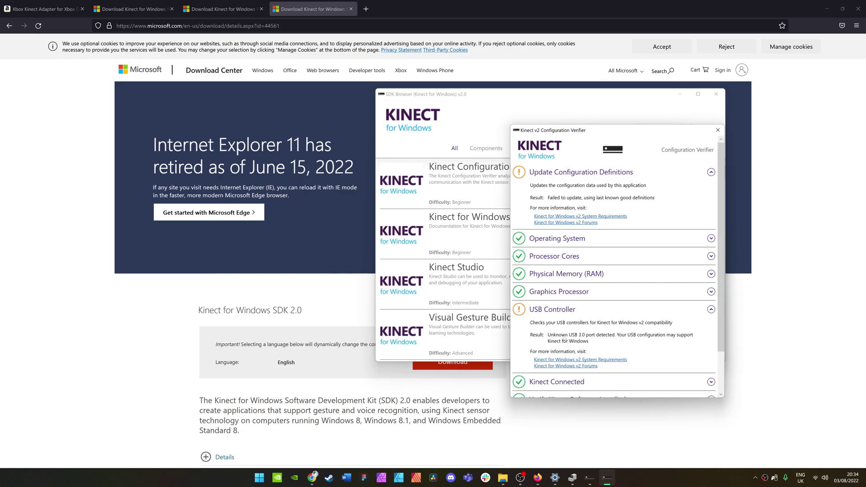
pyautogui.scroll(-2, 582, 345)
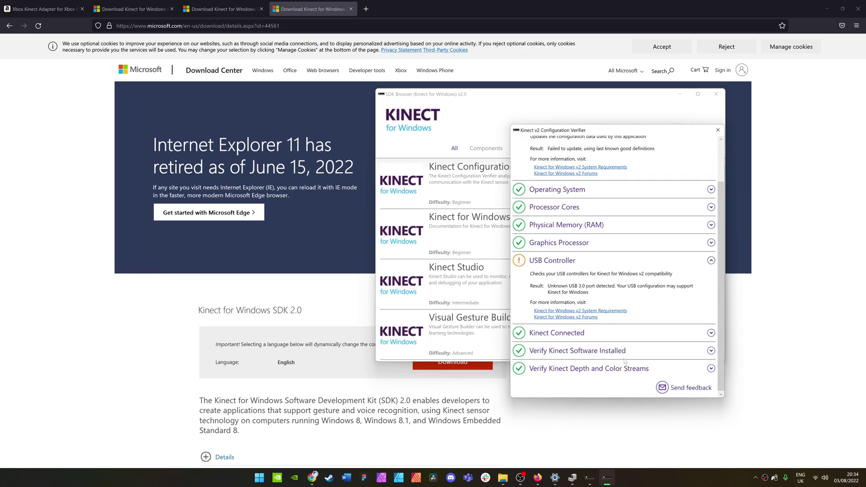
pyautogui.moveTo(587, 130); pyautogui.dragTo(463, 149)
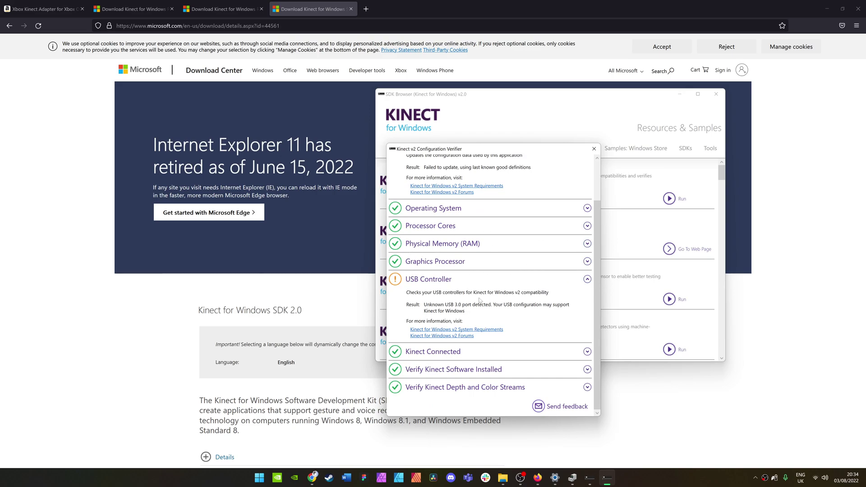
# Close the Kinect v2 Configuration Verifier window, returning to the SDK Browser's Resources & Samples list
pyautogui.click(596, 150)
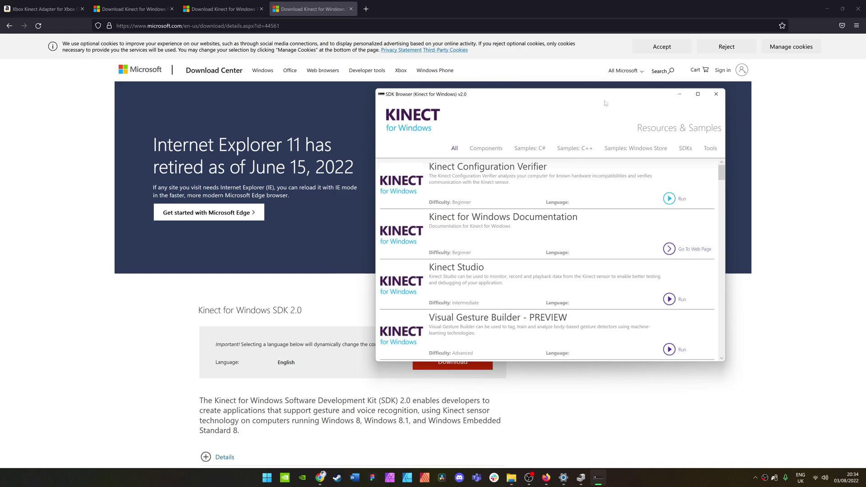